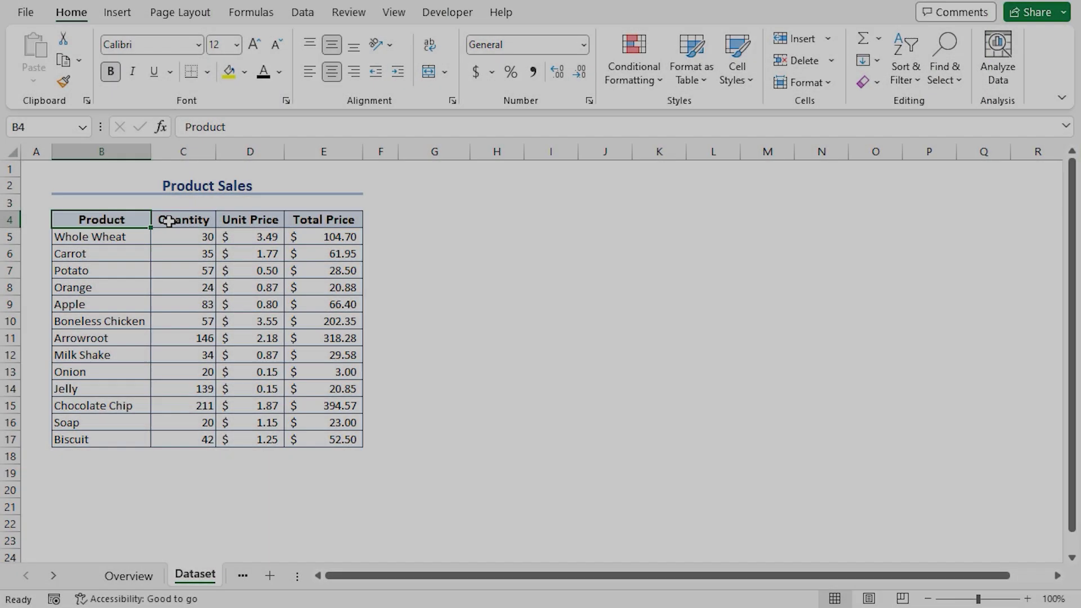
# - Select the Quantity, Unit Price and Total Price header cells C4, D4 and E4
pyautogui.click(169, 220)
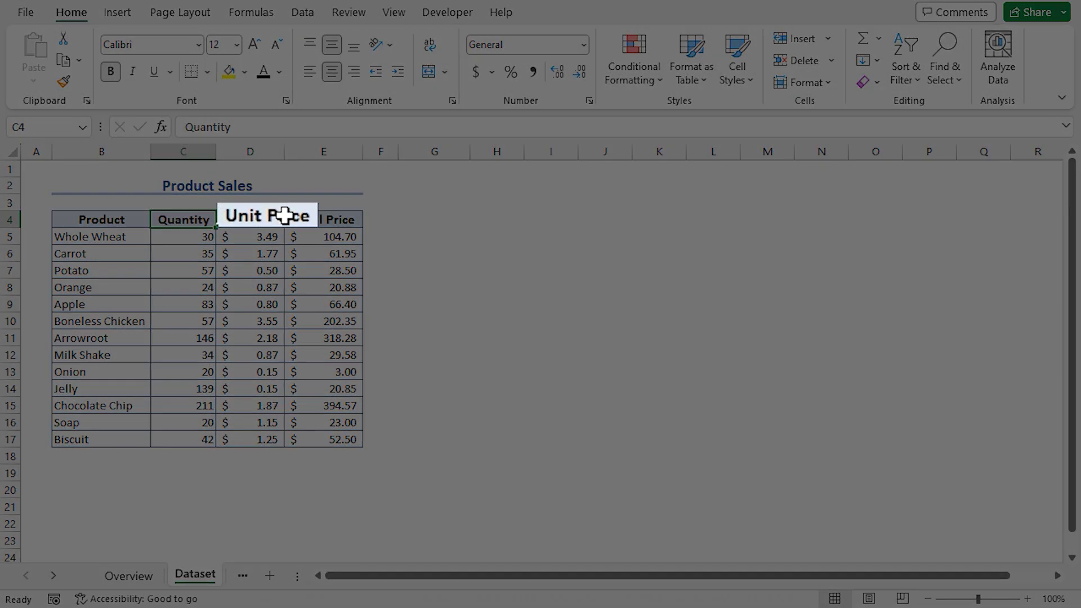
pyautogui.click(279, 219)
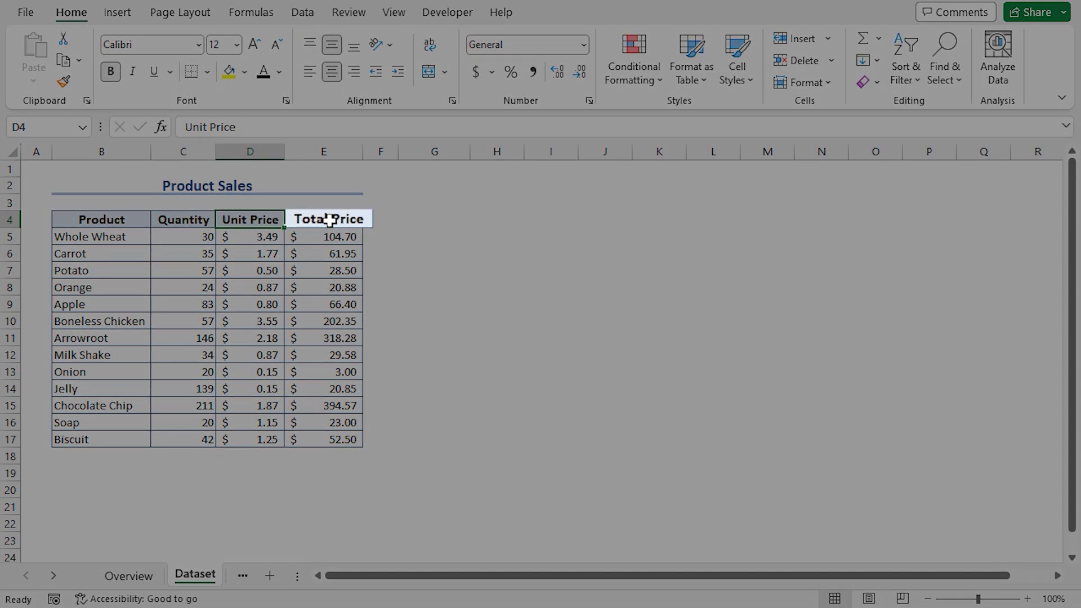
pyautogui.click(318, 221)
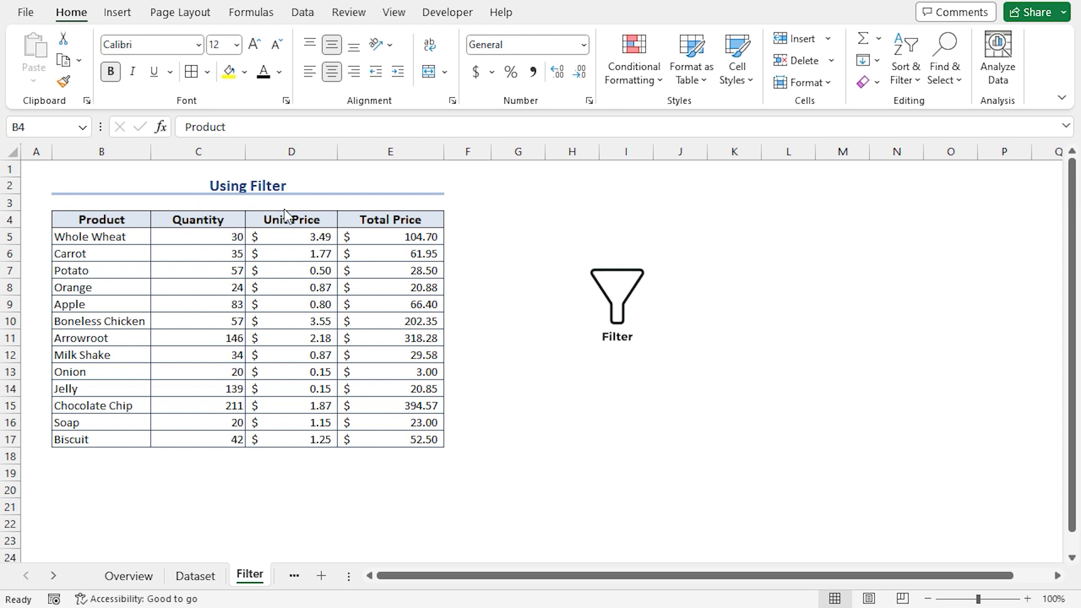
# - Select the Using Filter table B4:E17 and bring up the Data tab
pyautogui.click(100, 222)
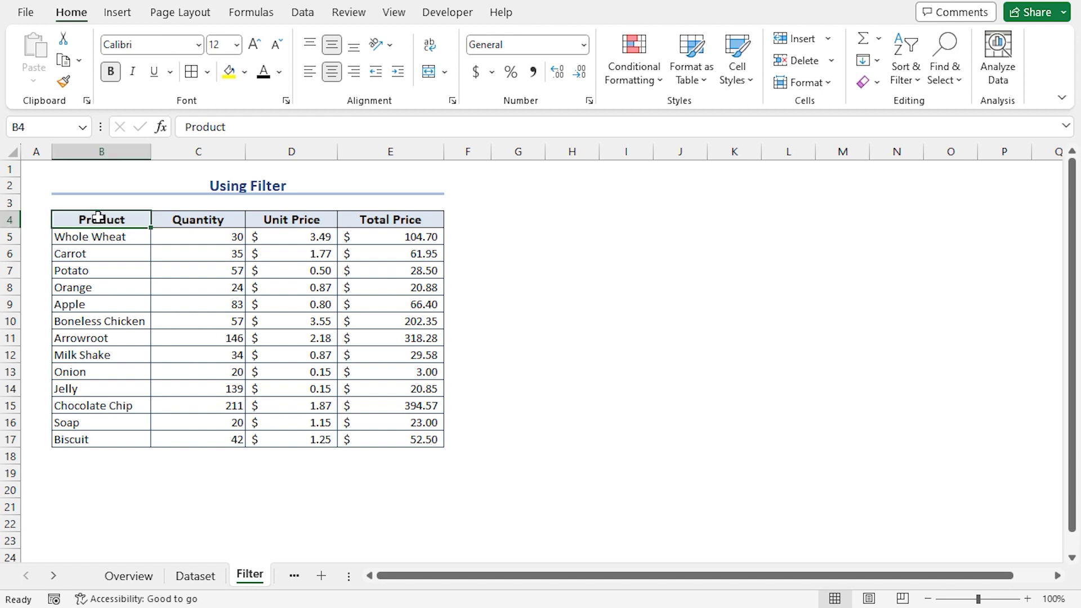
pyautogui.keyDown('shift'); pyautogui.click(381, 436); pyautogui.keyUp('shift')
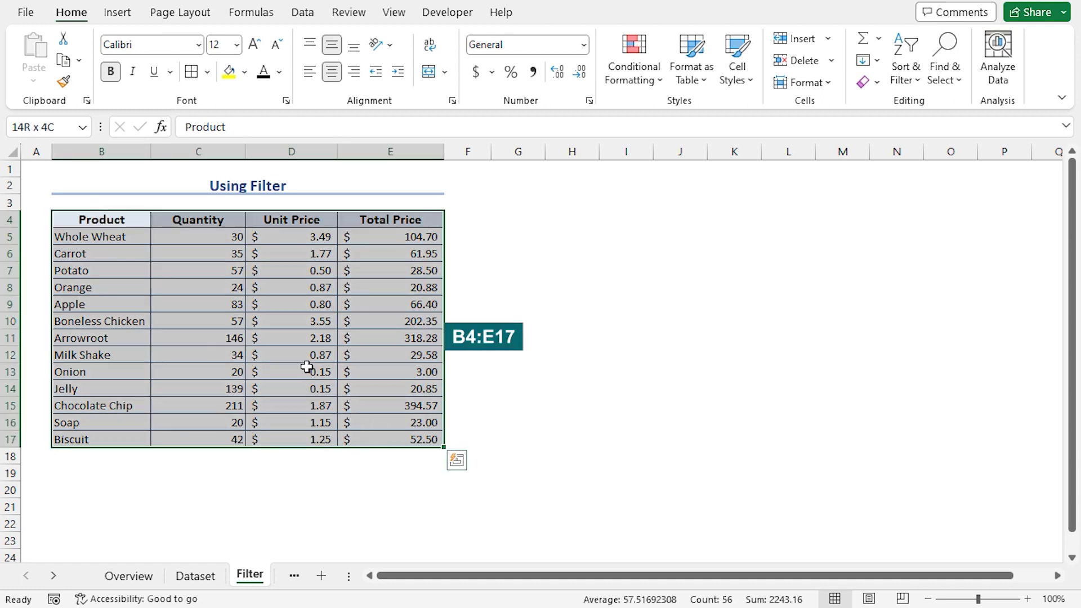
pyautogui.click(305, 13)
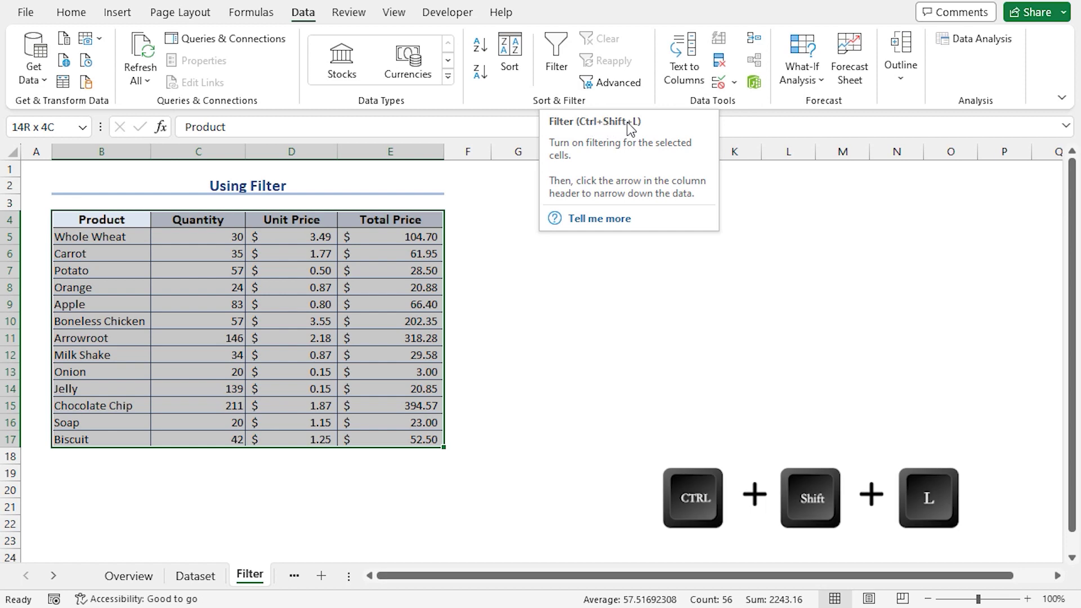
# - Turn on header filter arrows and sort the table by Quantity, smallest to largest
pyautogui.click(567, 79)
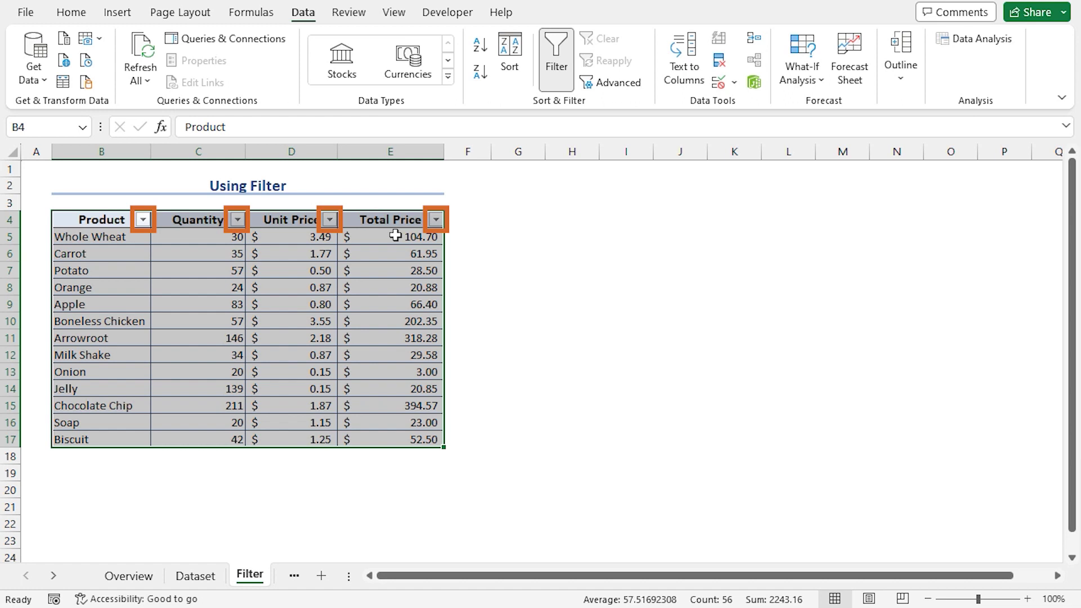
pyautogui.click(238, 220)
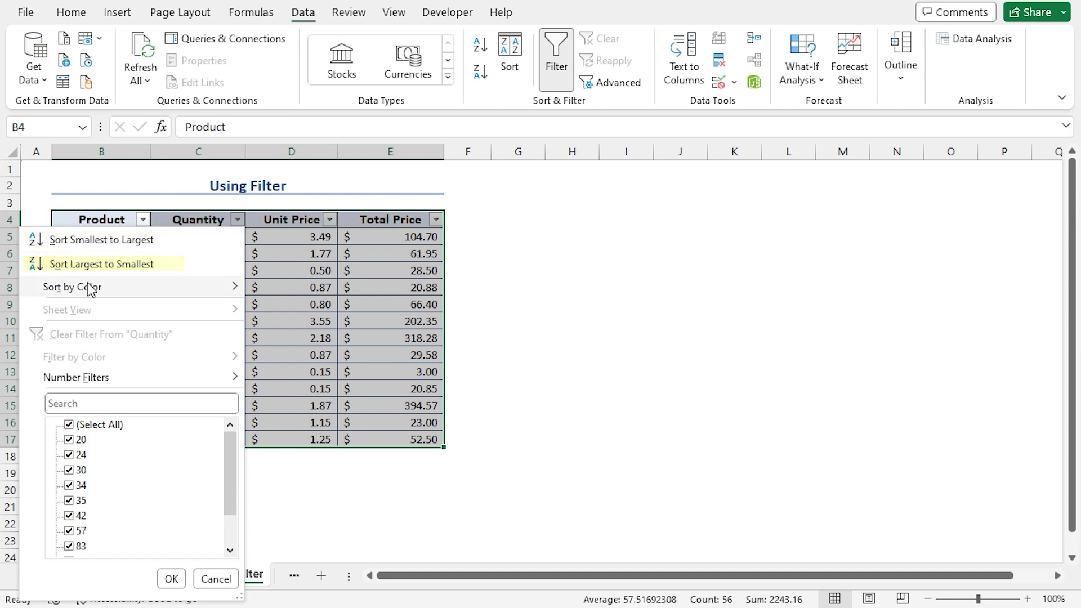
pyautogui.moveTo(88, 290)
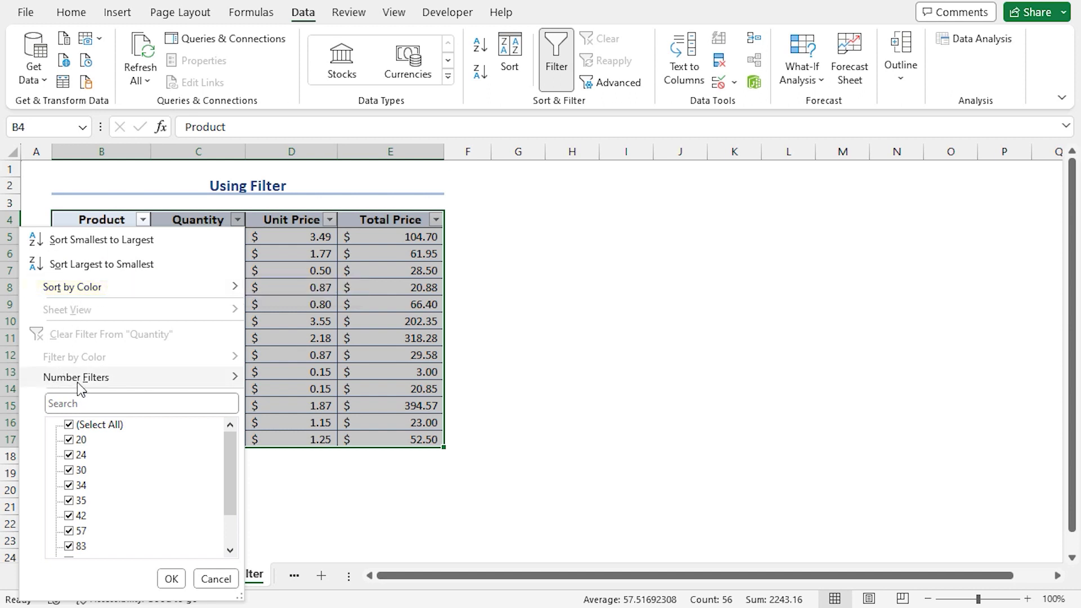
pyautogui.moveTo(145, 385)
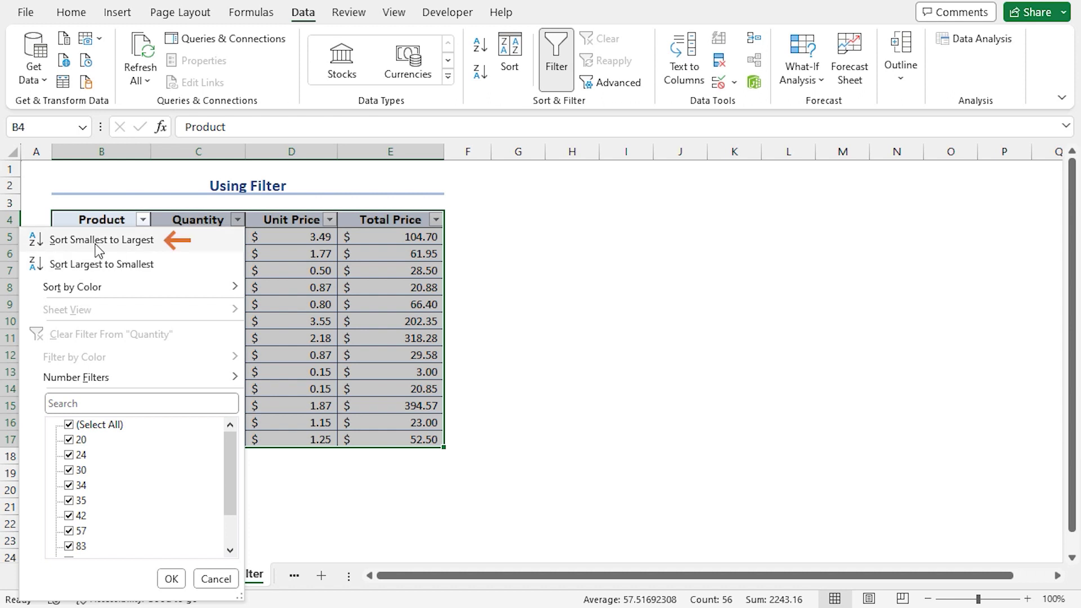
pyautogui.click(117, 242)
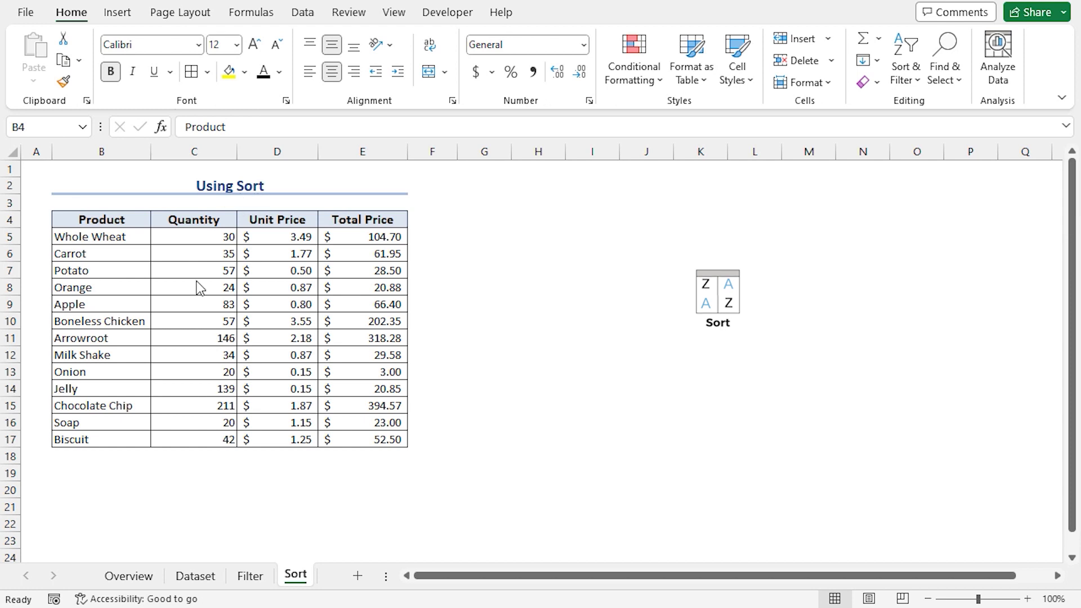
# - Select the Using Sort table B4:E17 on the Sort sheet and show the Data tab
pyautogui.click(105, 219)
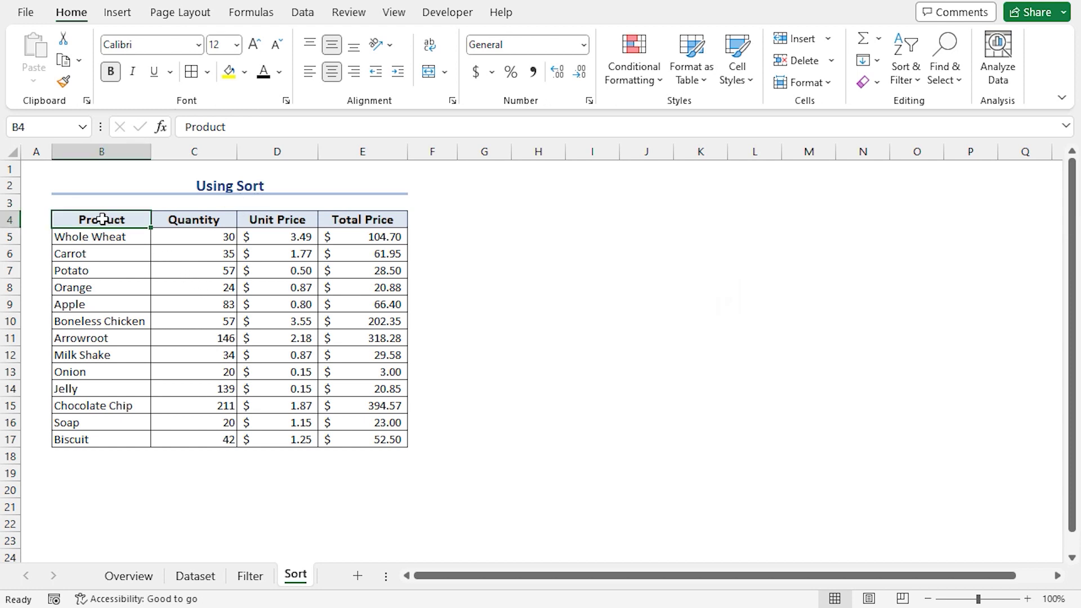
pyautogui.moveTo(135, 250)
pyautogui.mouseDown()
pyautogui.moveTo(389, 434)
pyautogui.moveTo(359, 437)
pyautogui.mouseUp()
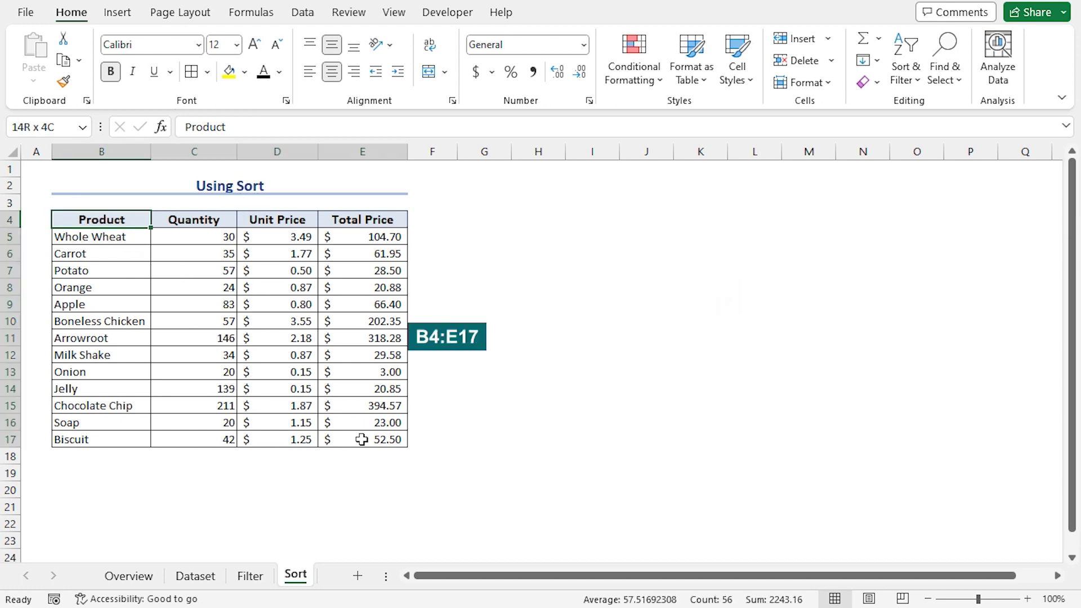
pyautogui.click(301, 14)
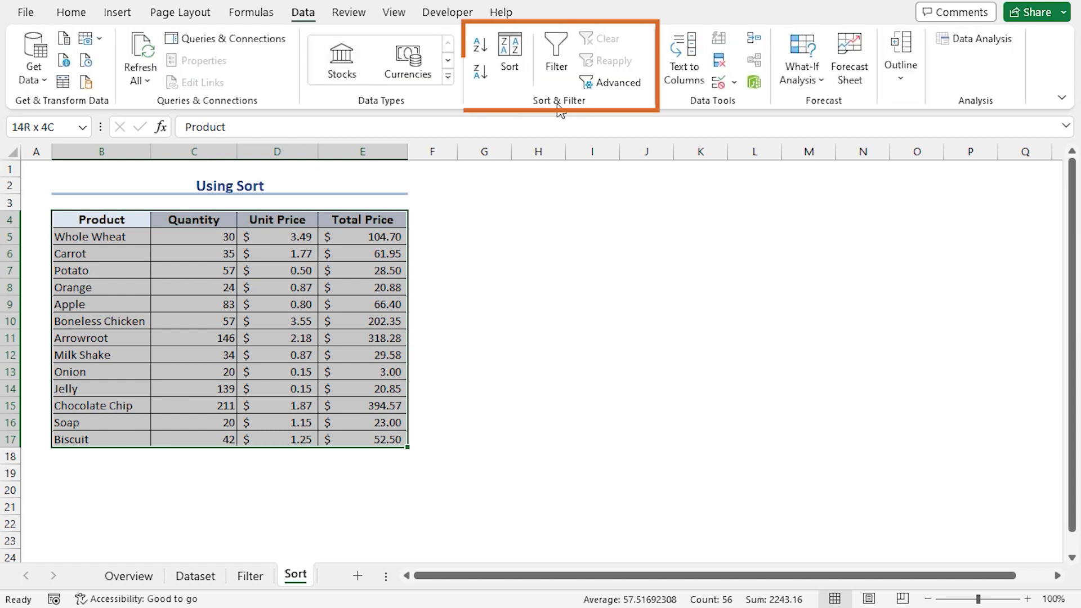
# - Open the Sort dialog, shift it left, and accept the default top-to-bottom, case-insensitive options
pyautogui.click(510, 62)
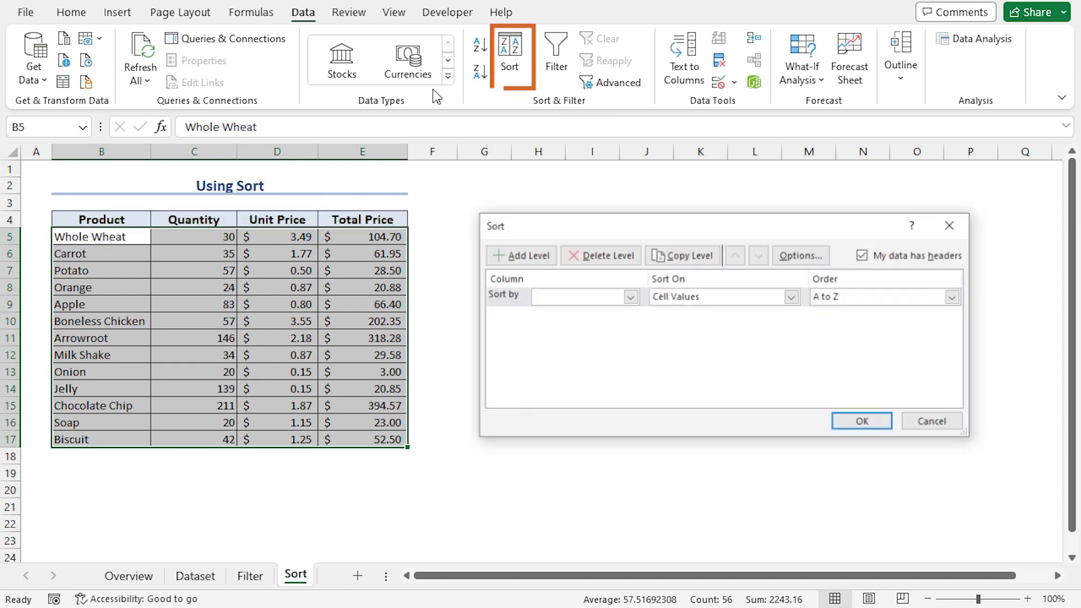
pyautogui.moveTo(578, 231); pyautogui.dragTo(553, 224)
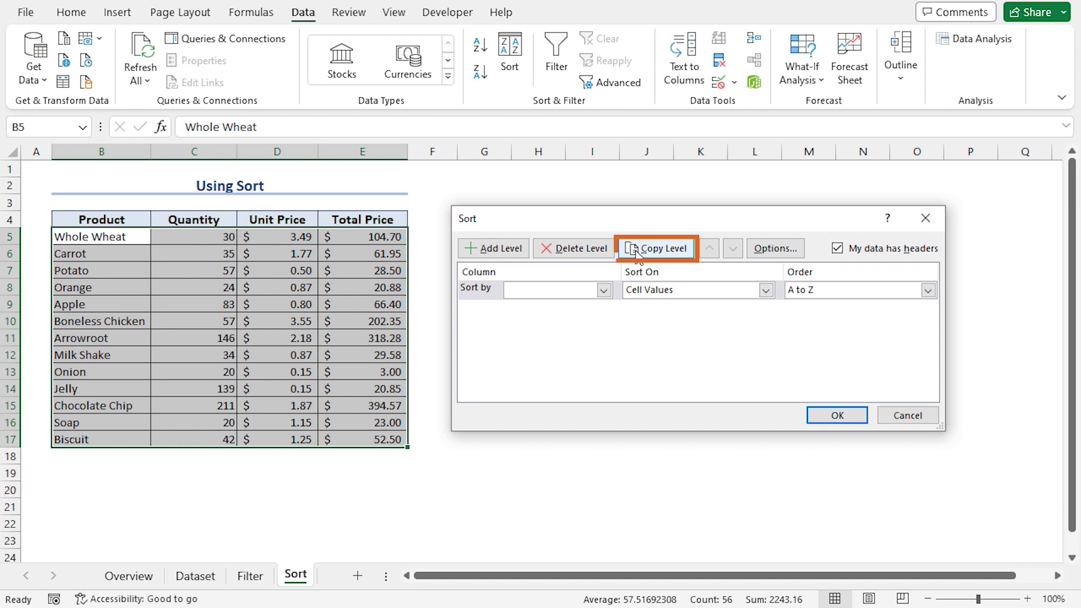
pyautogui.click(777, 252)
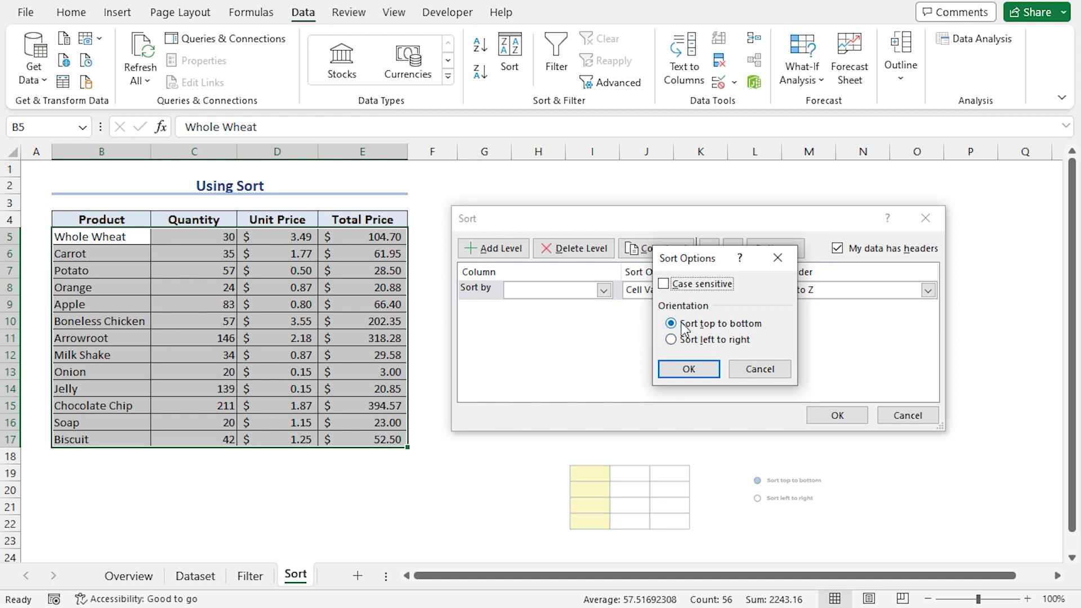
pyautogui.click(703, 371)
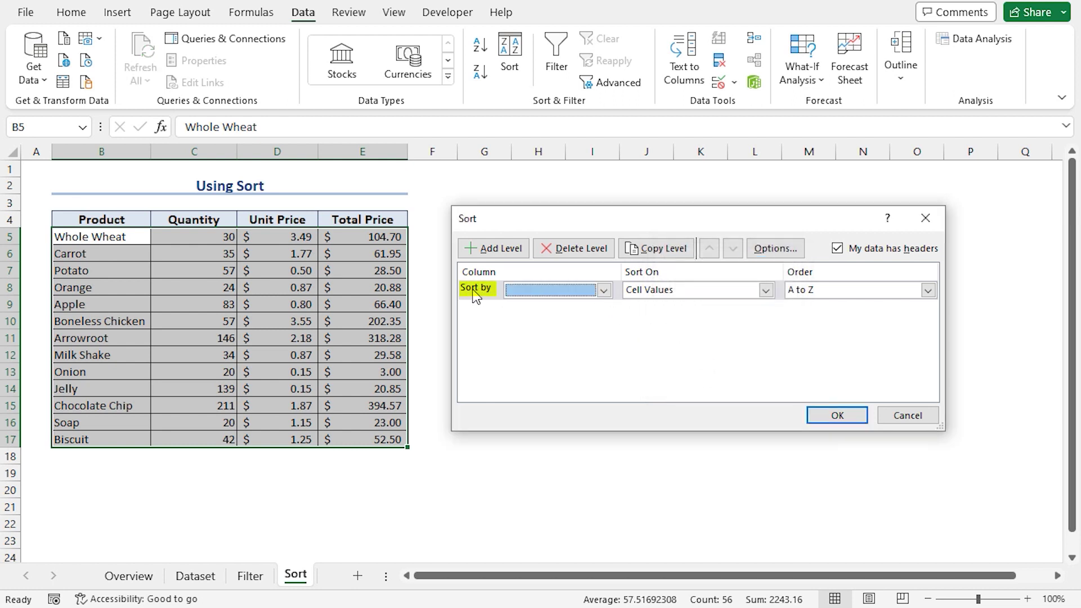
# - Set the first sort level to Product, sorted on Cell Values in A to Z order
pyautogui.click(604, 291)
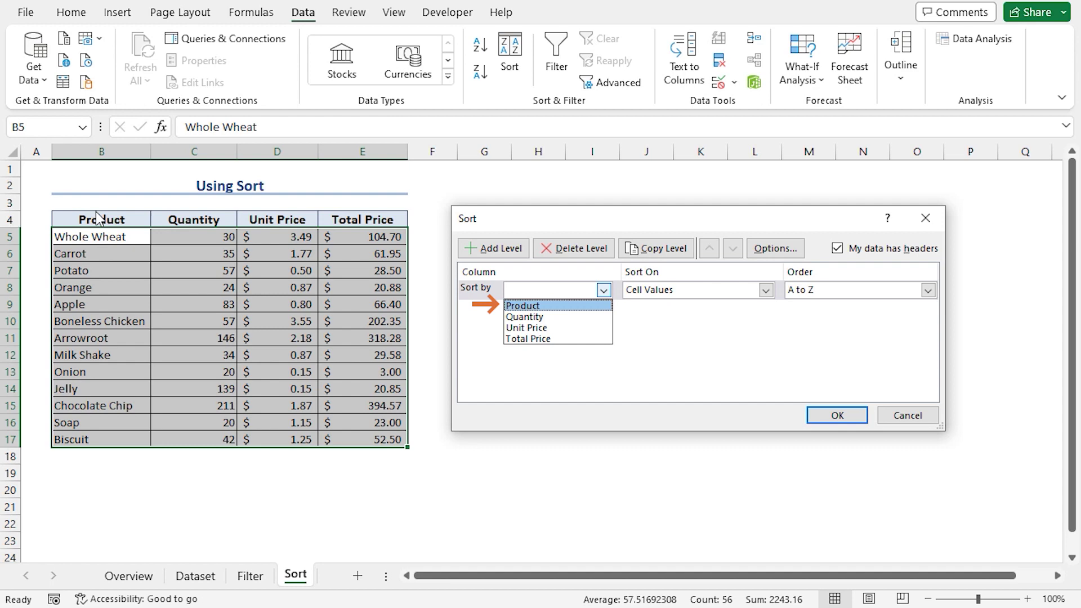
pyautogui.click(527, 307)
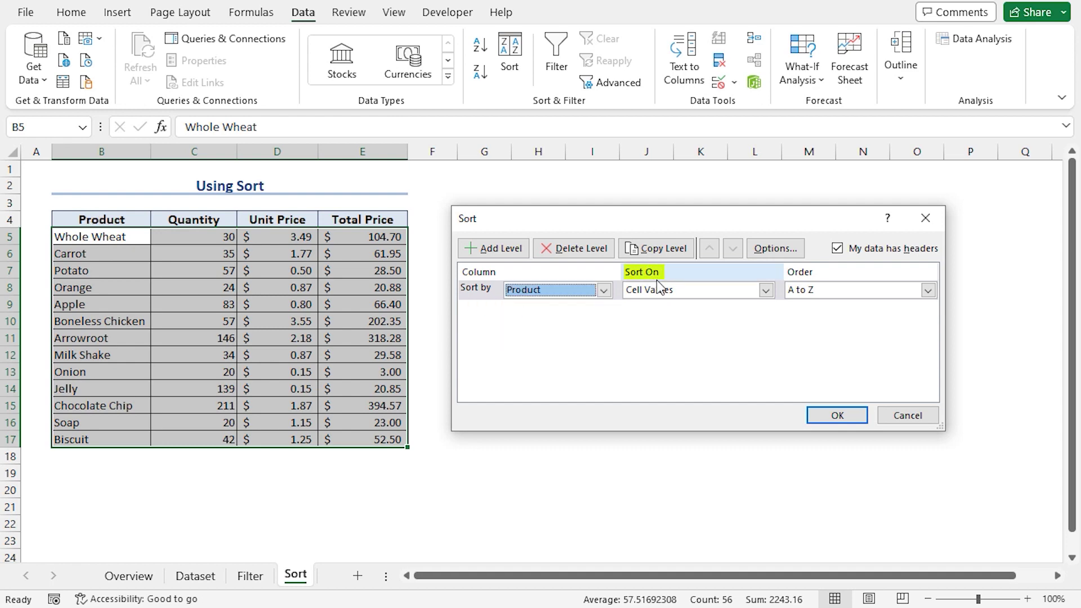
pyautogui.click(766, 290)
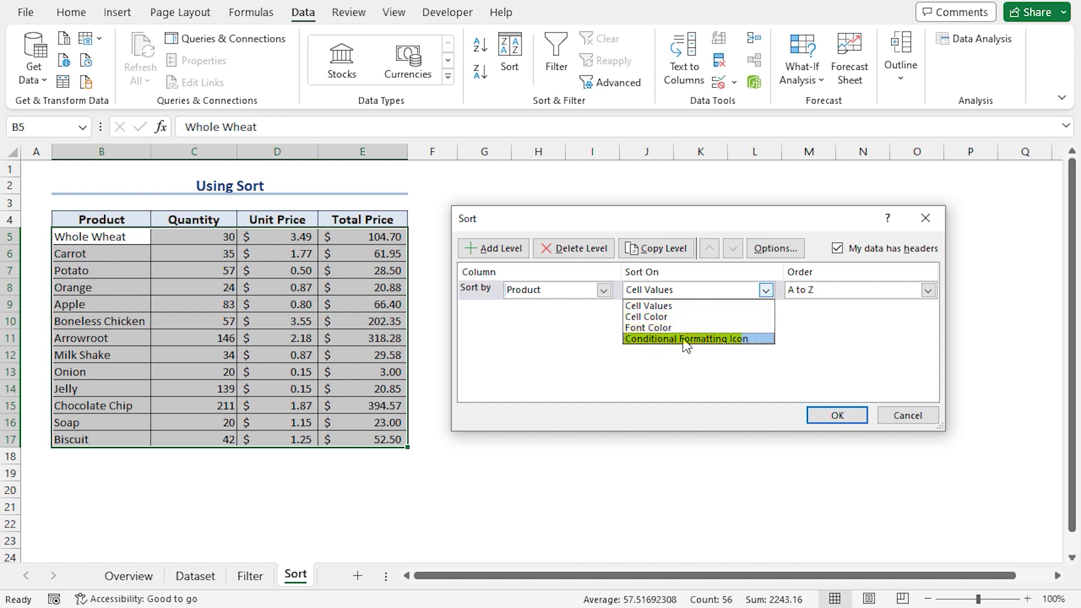
pyautogui.click(667, 307)
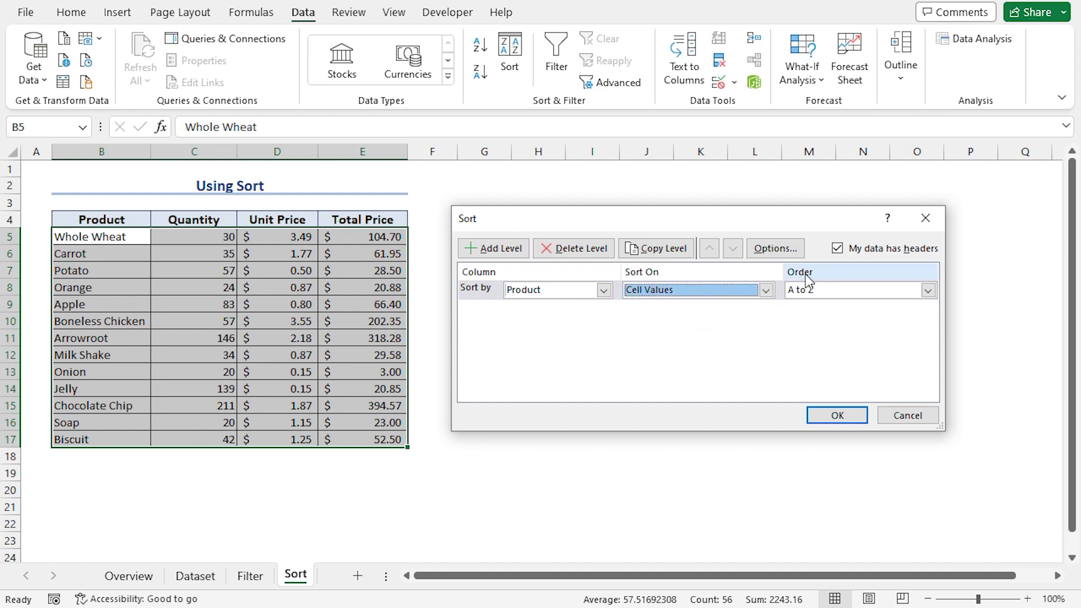
pyautogui.click(928, 290)
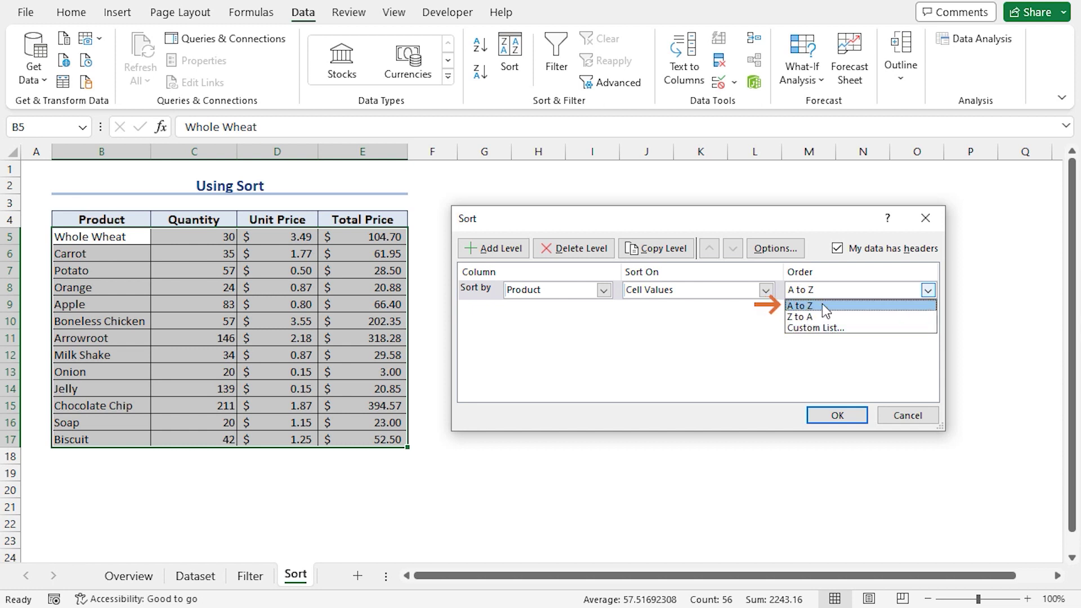
pyautogui.click(805, 305)
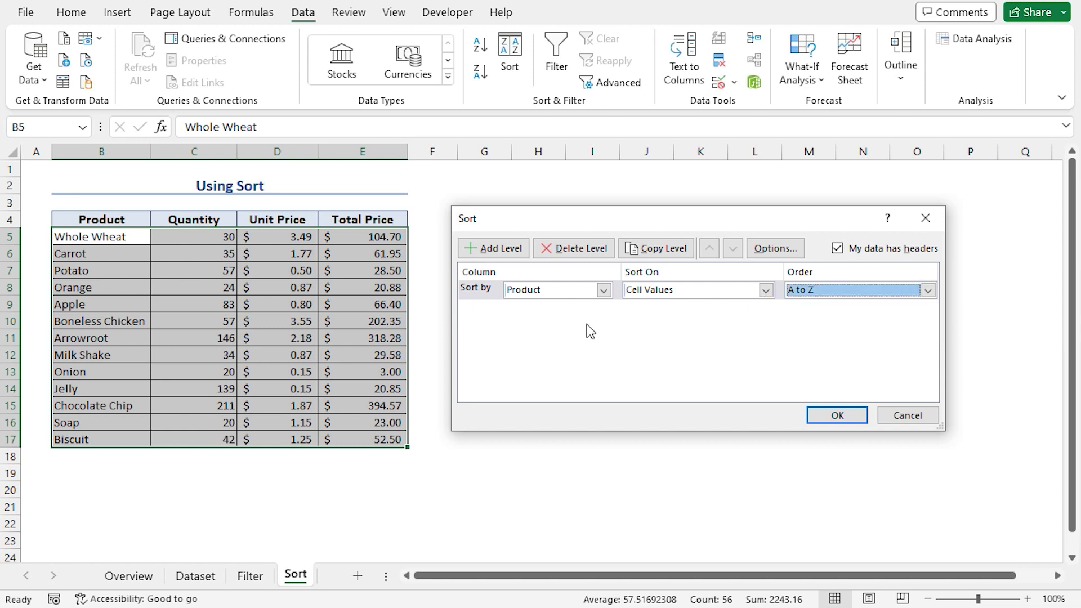
# - Add a second level sorting Quantity on cell values, smallest to largest
pyautogui.click(498, 248)
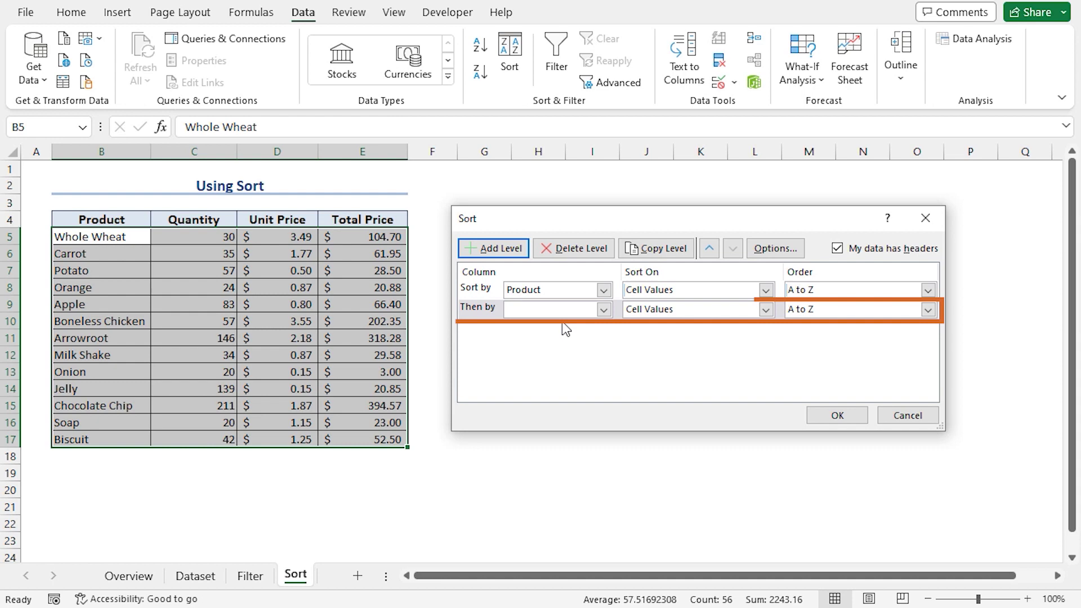
pyautogui.click(604, 310)
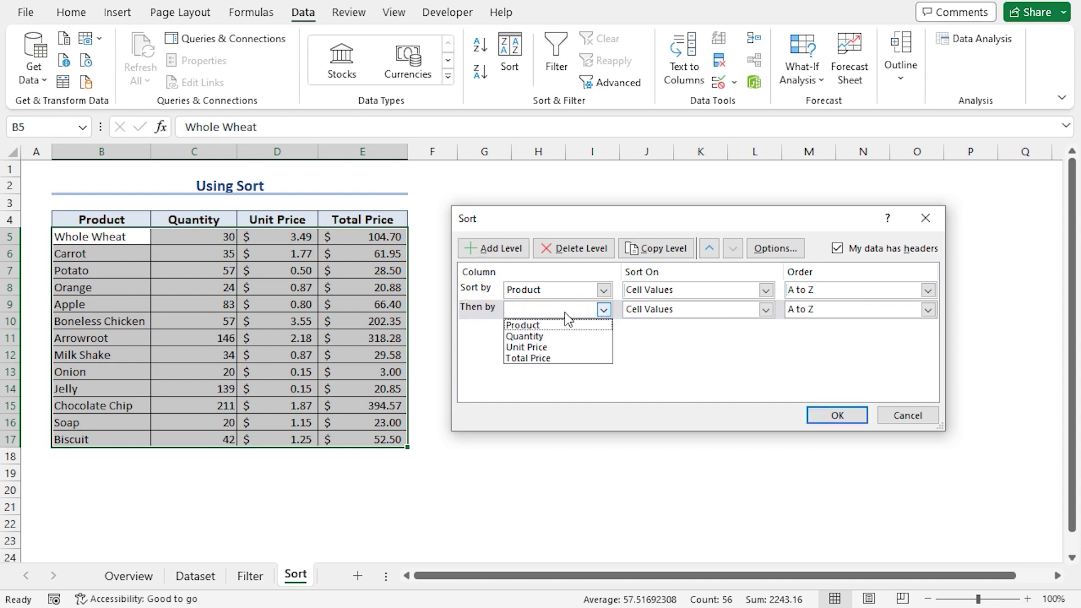
pyautogui.click(543, 337)
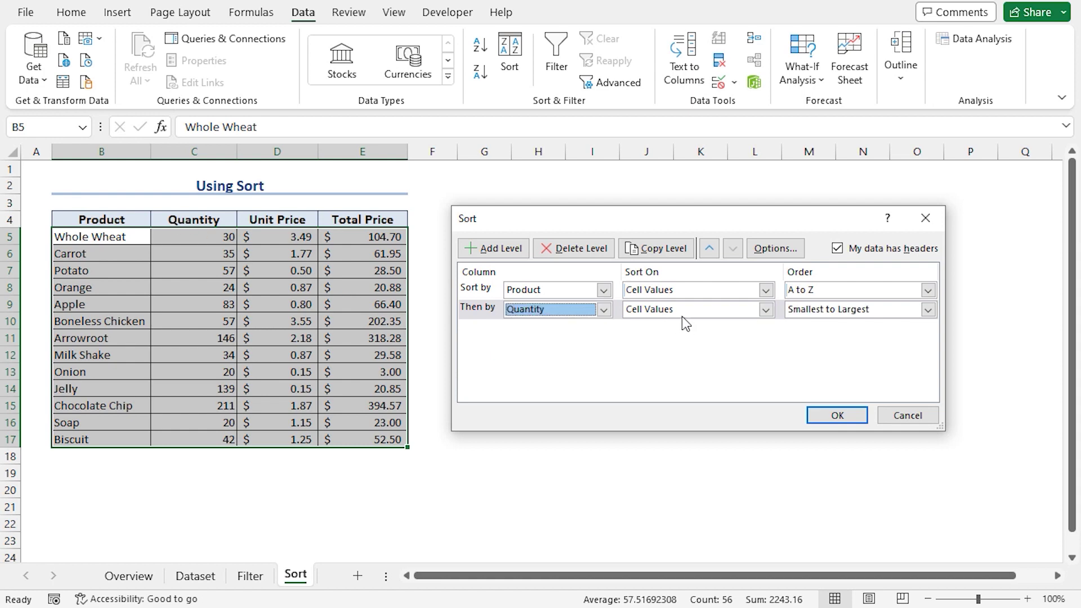
pyautogui.click(767, 311)
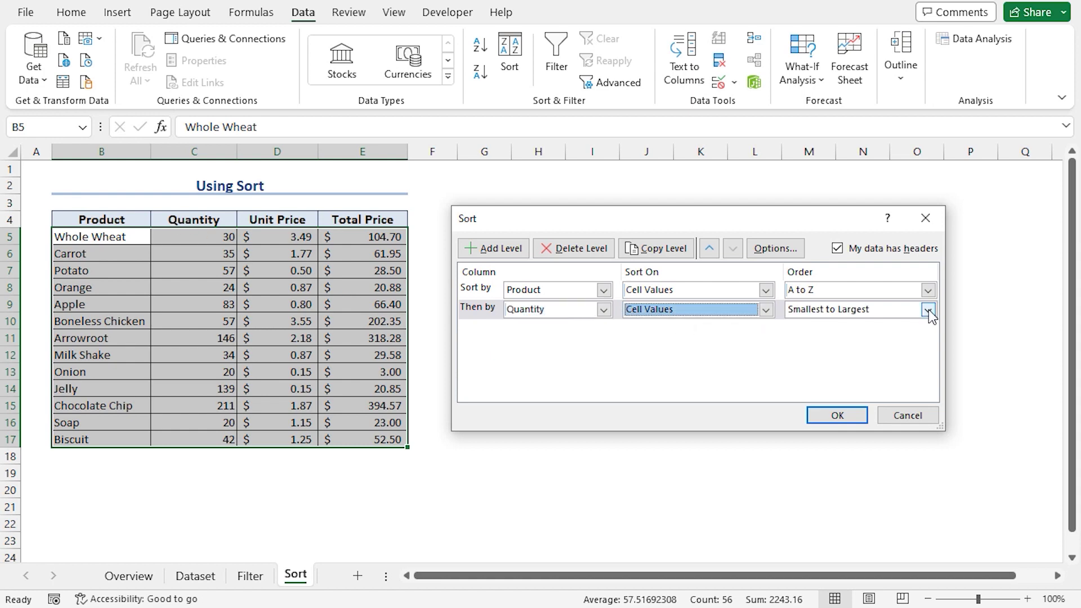
pyautogui.click(928, 310)
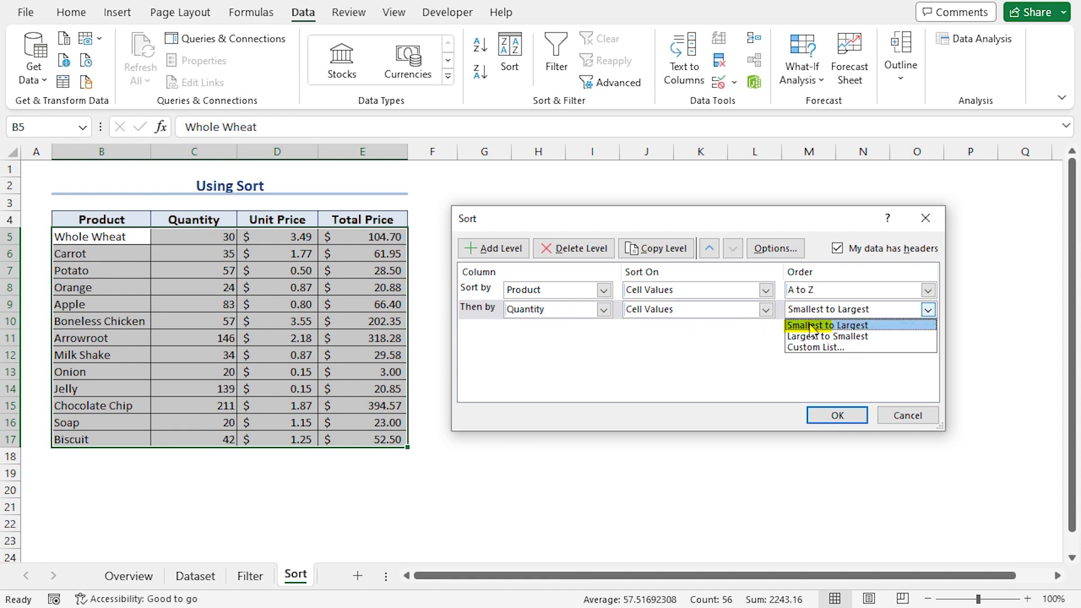
pyautogui.click(845, 326)
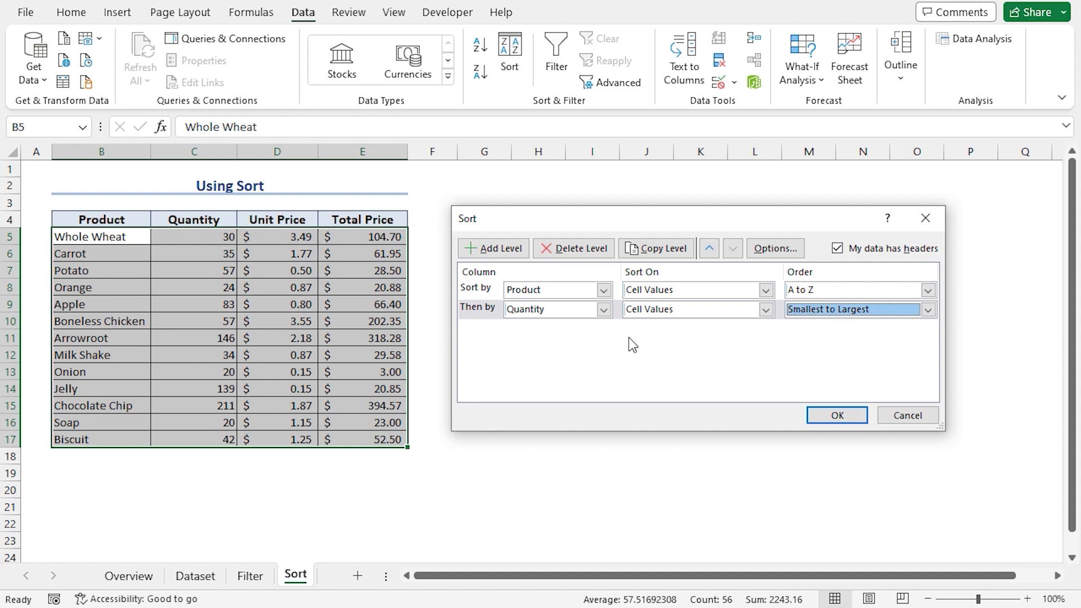
# - Add a third sort level for Unit Price
pyautogui.click(498, 249)
pyautogui.click(604, 329)
pyautogui.click(540, 367)
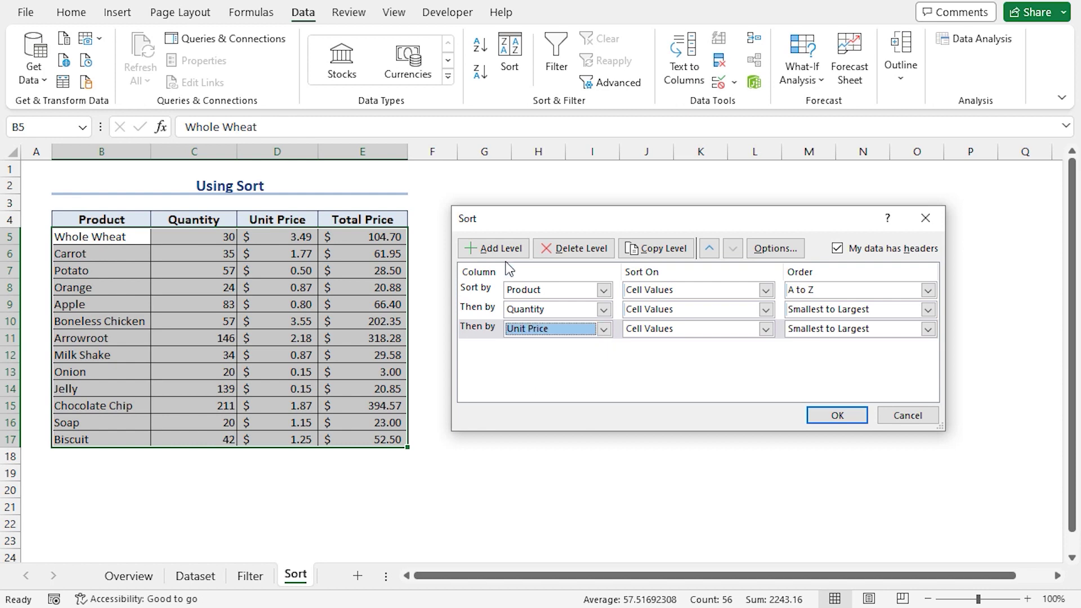
# - Add a fourth level for Total Price, then delete it again
pyautogui.click(494, 249)
pyautogui.click(603, 349)
pyautogui.click(541, 397)
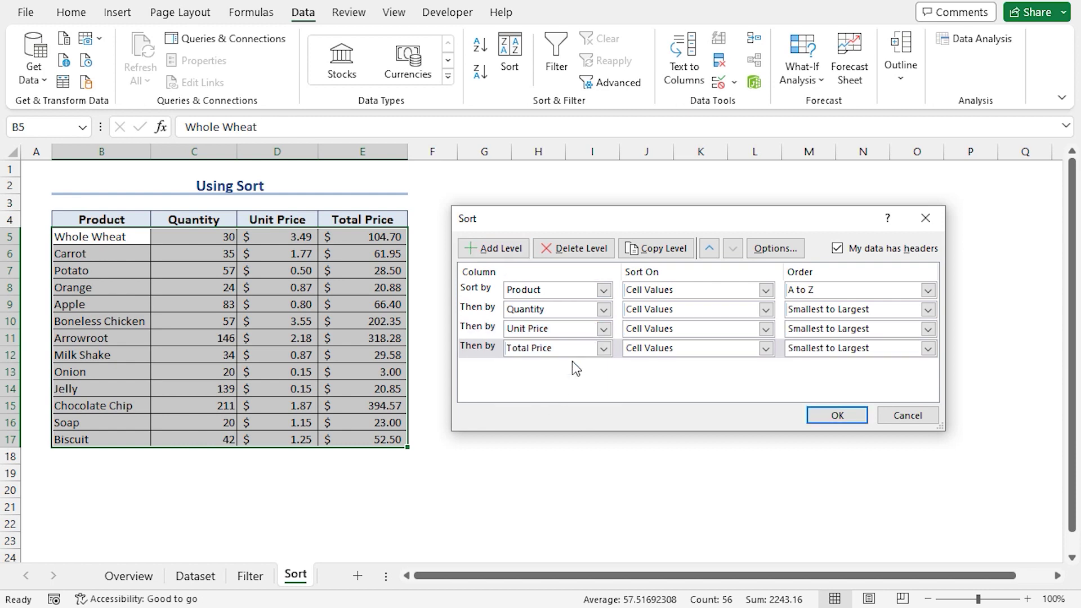
pyautogui.click(562, 349)
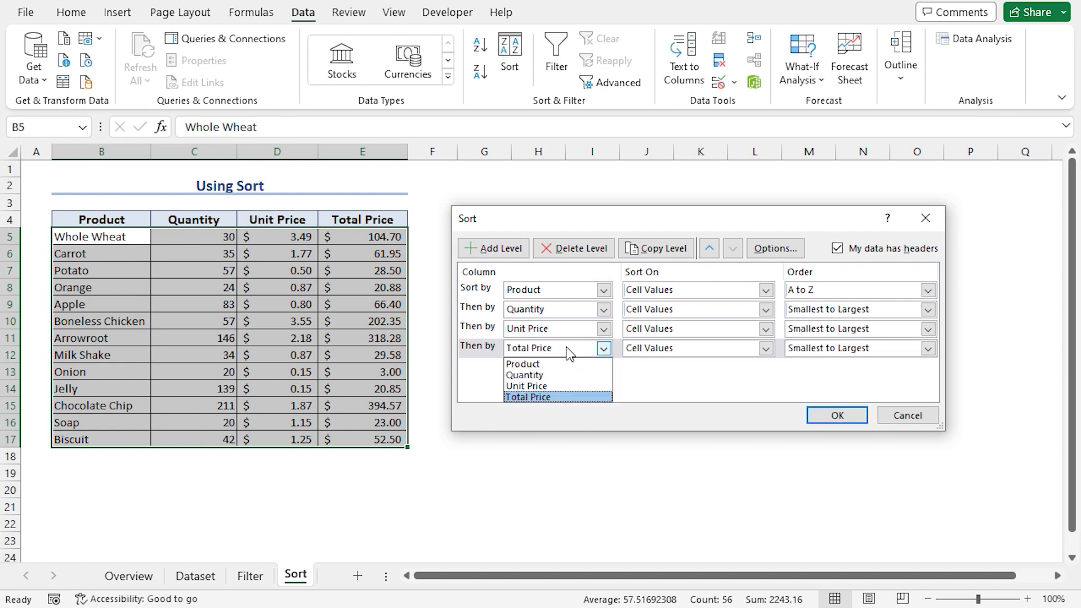
pyautogui.click(568, 348)
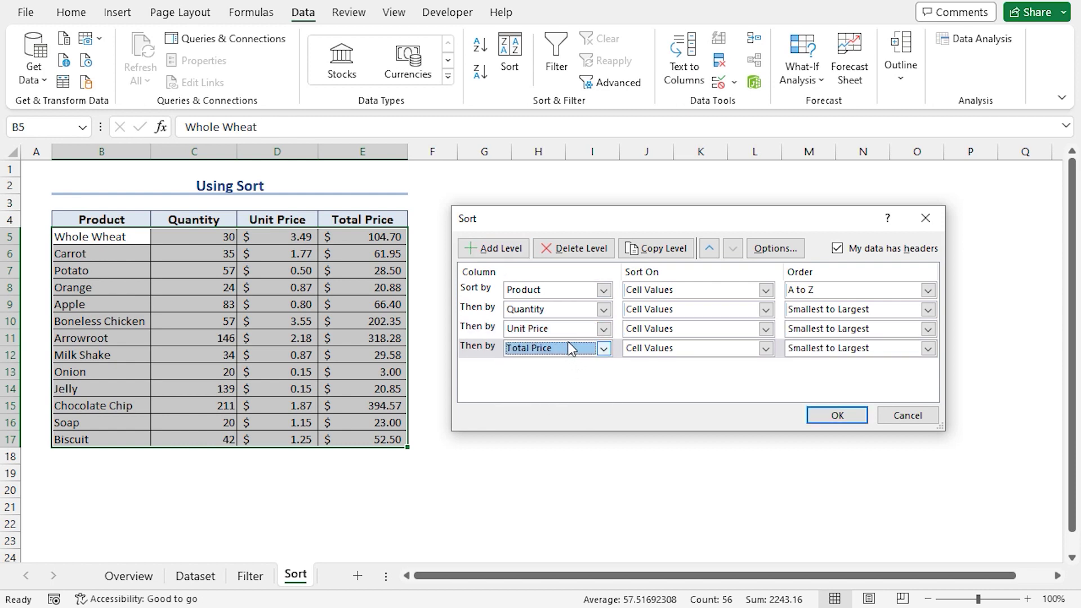
pyautogui.click(579, 251)
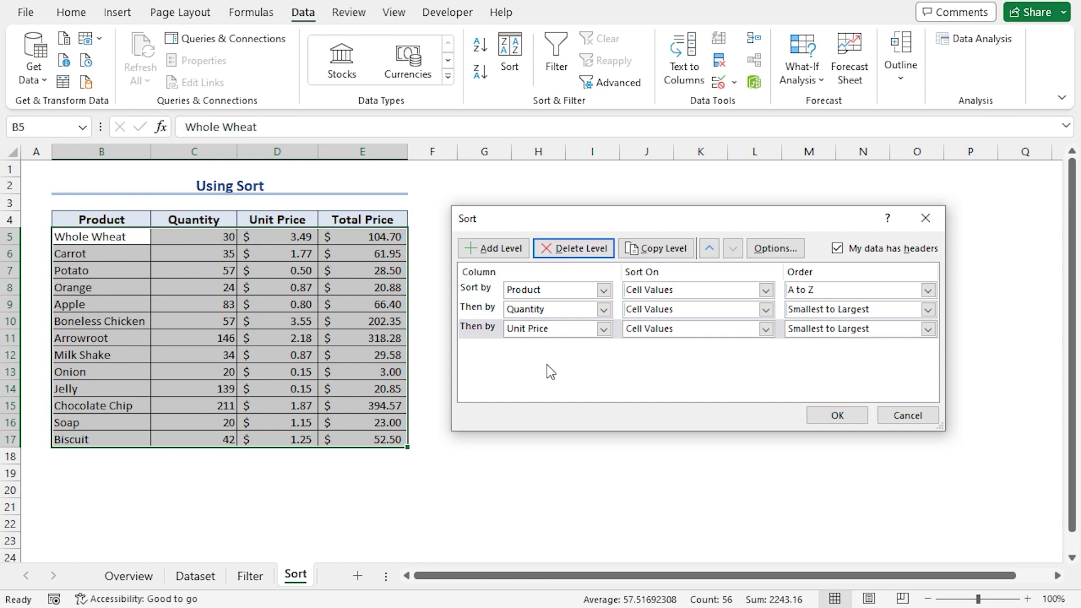
# - Apply the multi-level sort and review the Product, Quantity and Unit Price columns
pyautogui.click(838, 415)
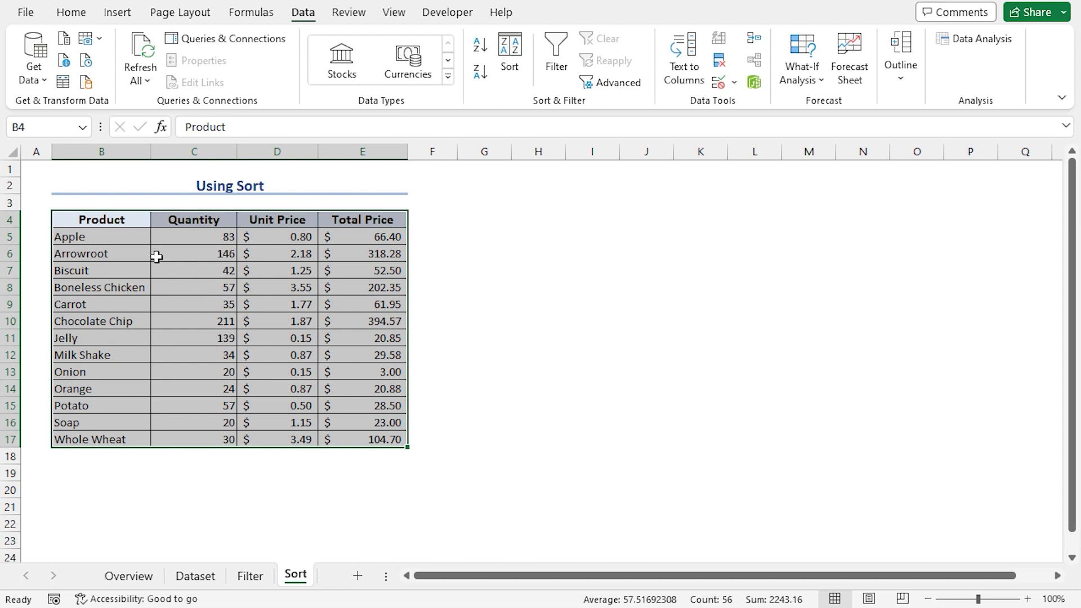
pyautogui.click(132, 225)
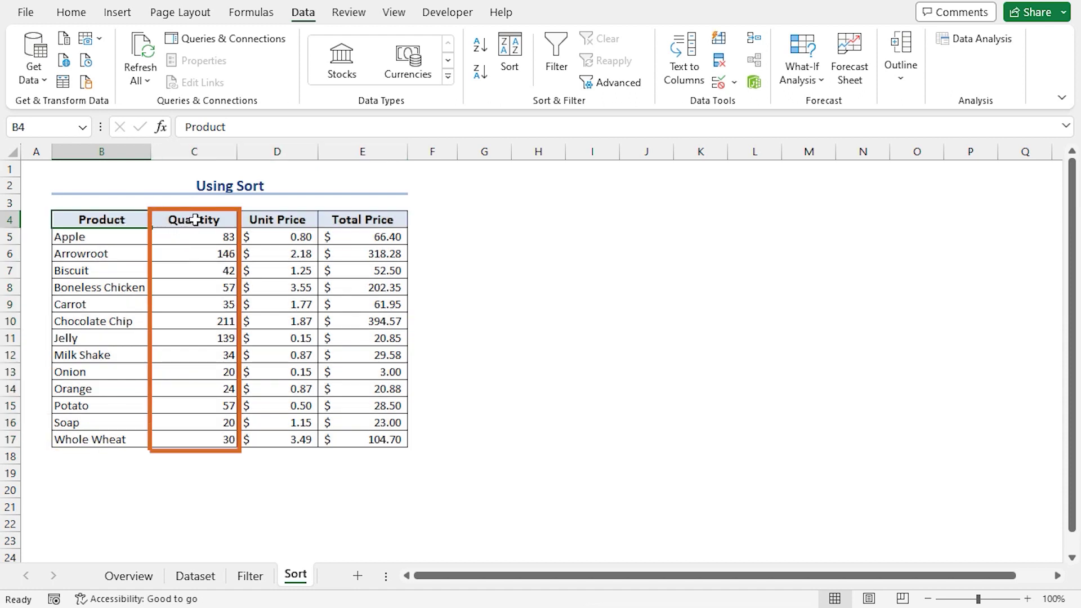
pyautogui.click(194, 220)
pyautogui.click(266, 221)
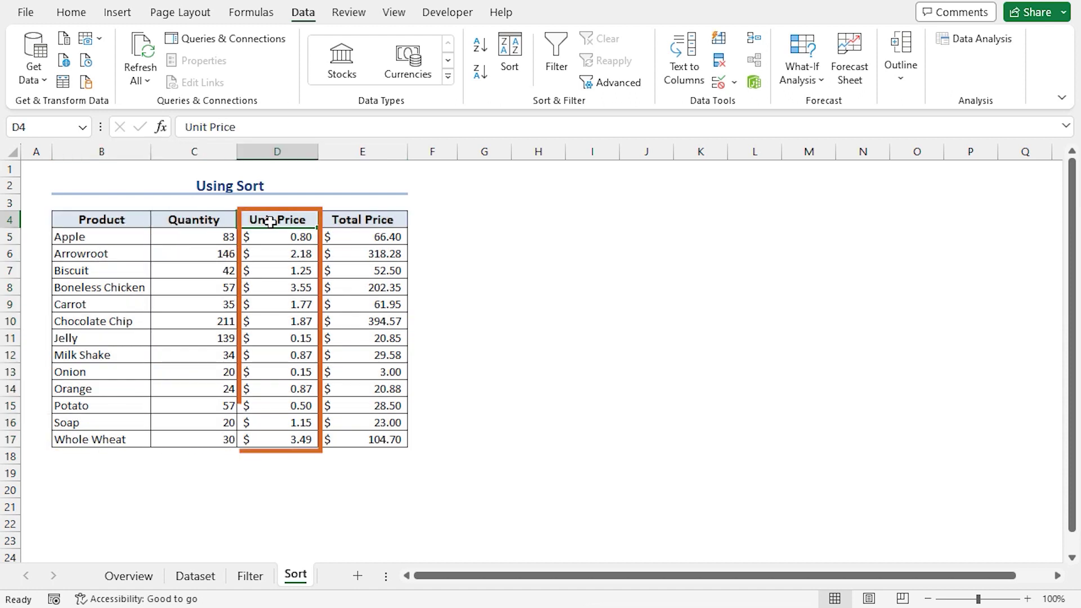
pyautogui.press('Left')
pyautogui.press('Left')
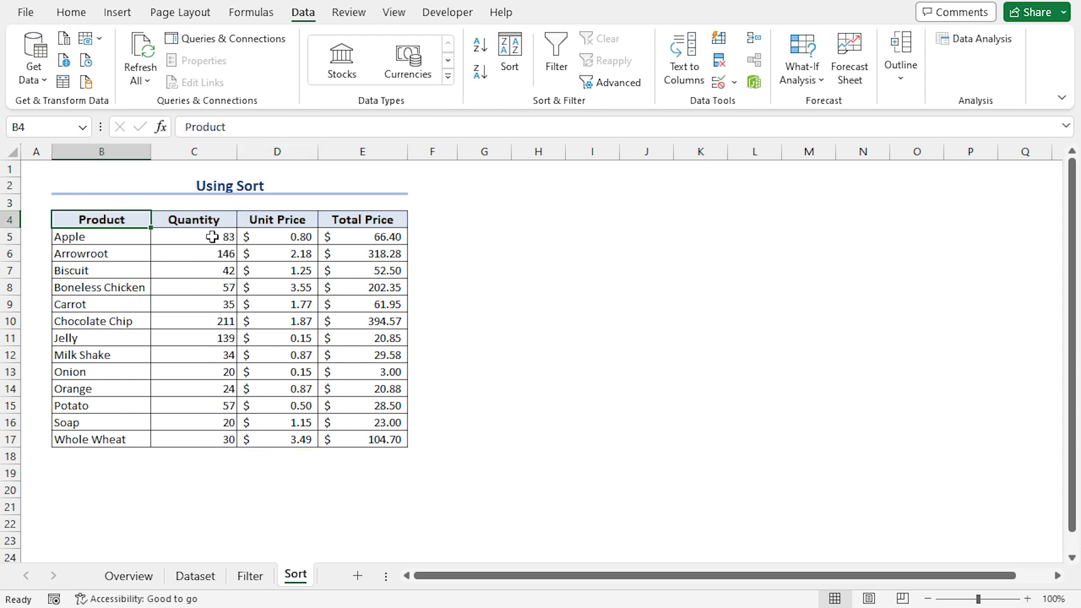
pyautogui.moveTo(206, 236); pyautogui.dragTo(207, 299)
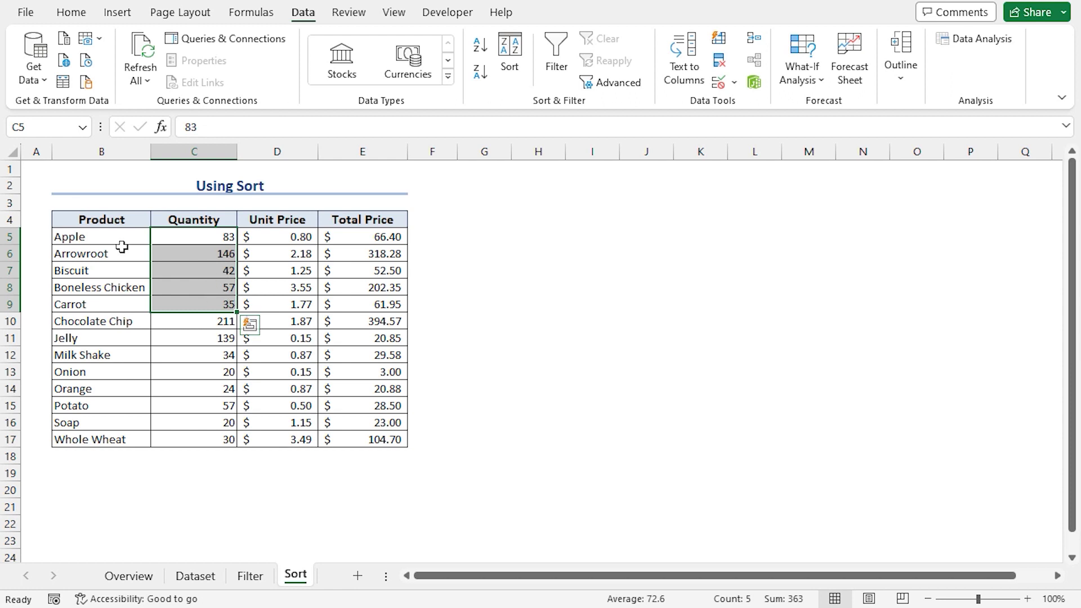
# - Select the data rows B5:E17 and reopen the Sort dialog
pyautogui.click(92, 238)
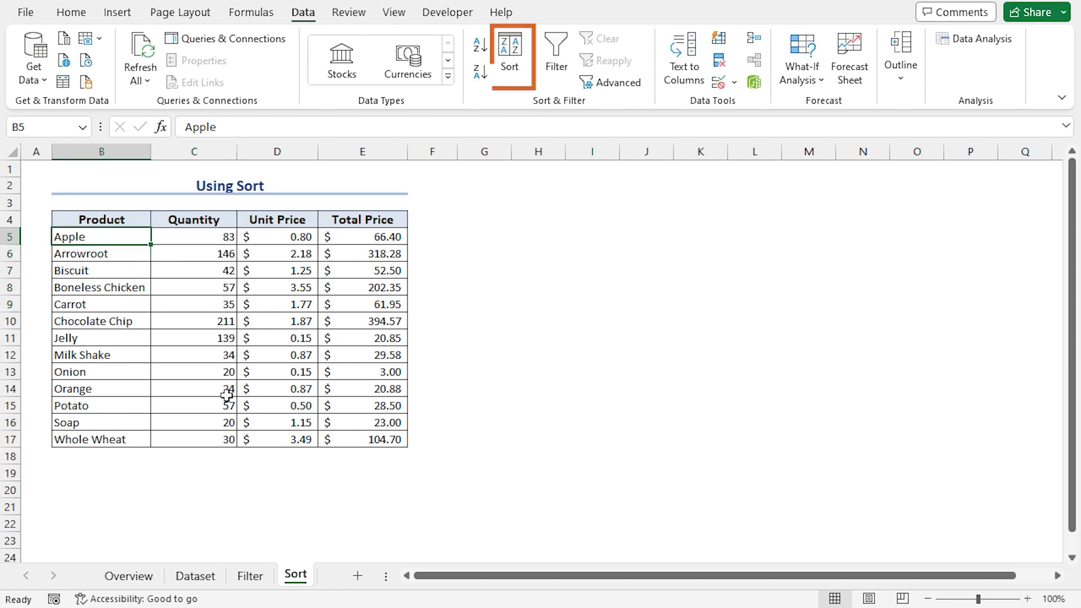
pyautogui.keyDown('shift'); pyautogui.click(381, 442); pyautogui.keyUp('shift')
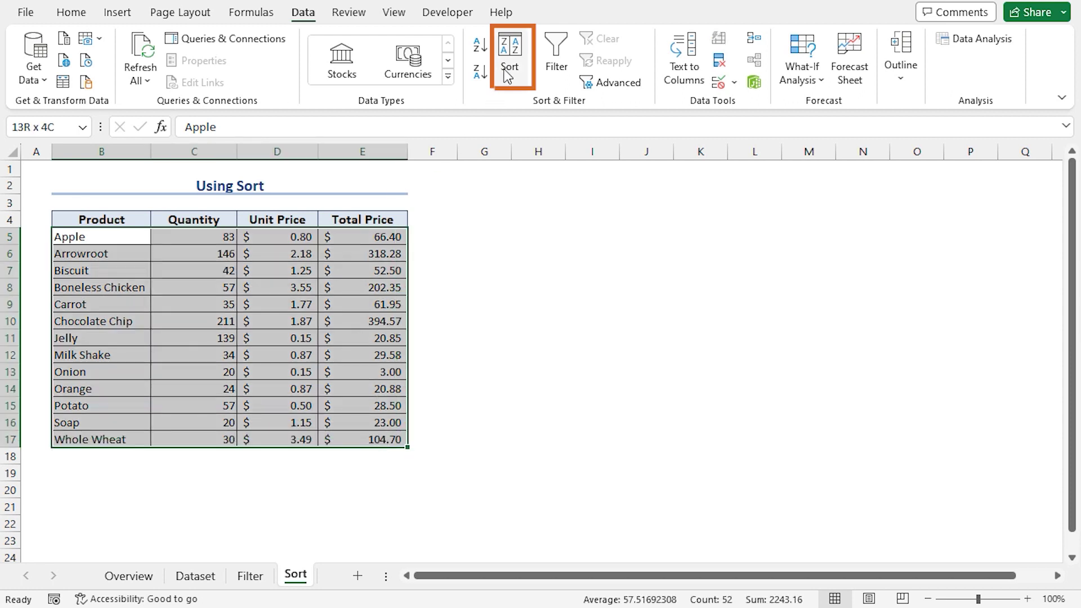
pyautogui.click(507, 59)
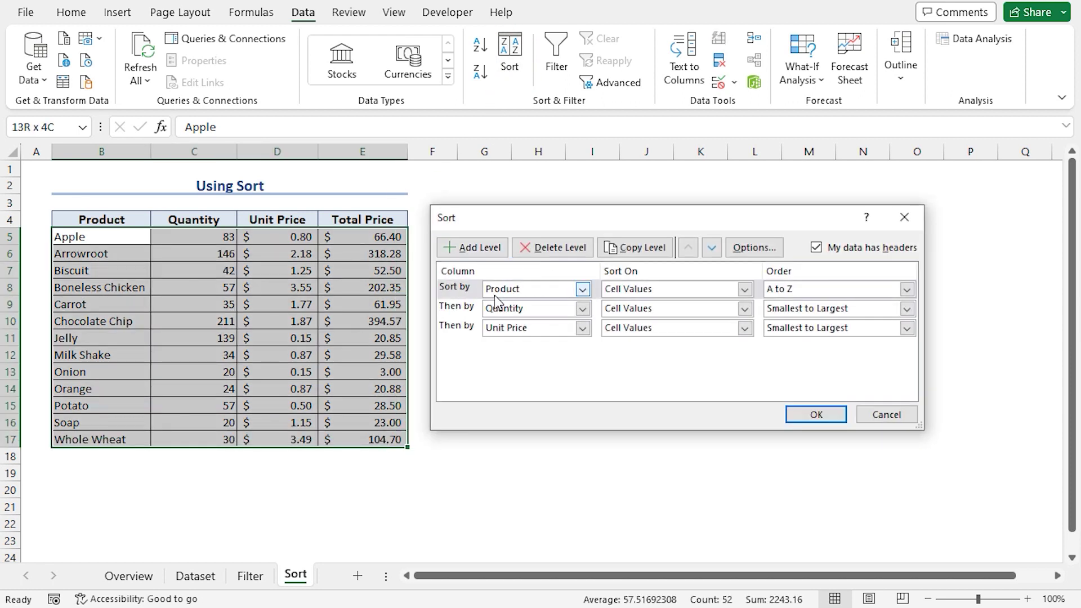